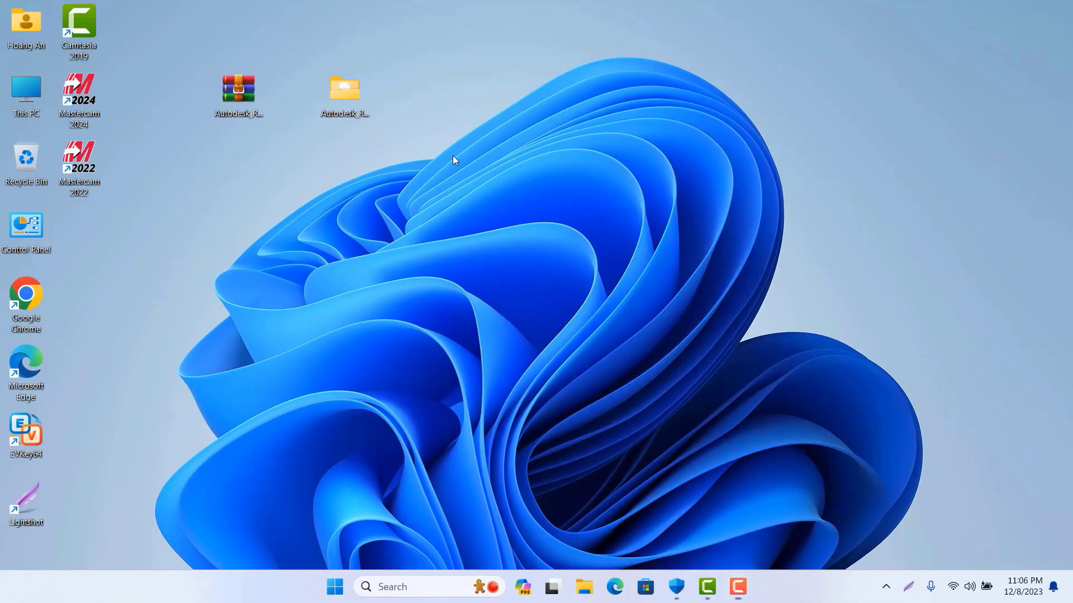
Refresh the desktop, then run Setup from the Autodesk_Revit_2023 folder
right_click(452, 160)
left_click(514, 223)
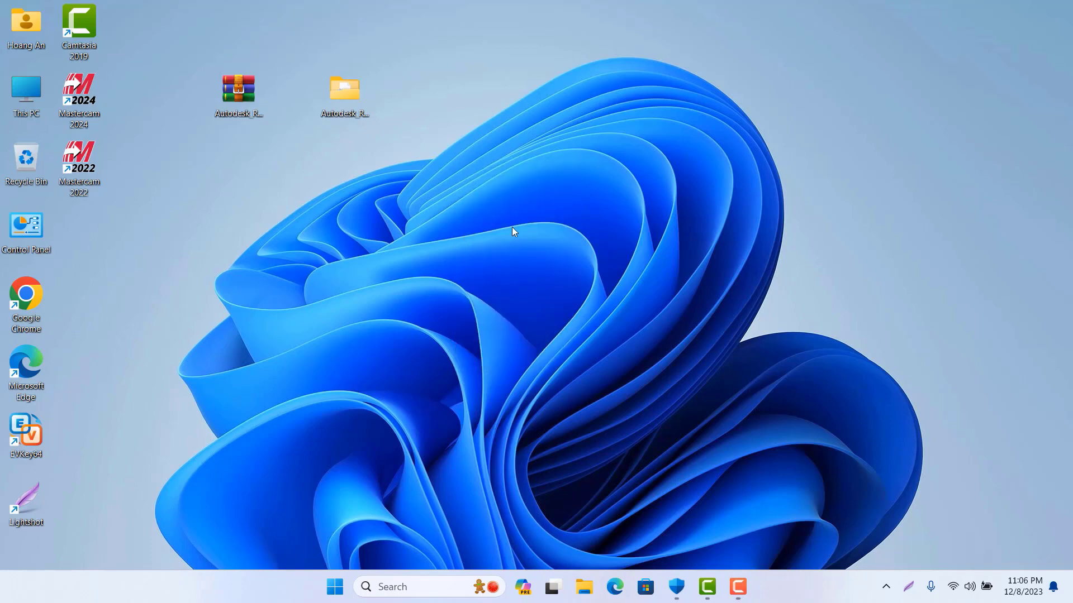
double_click(350, 95)
scroll(338, 414, "down", 1)
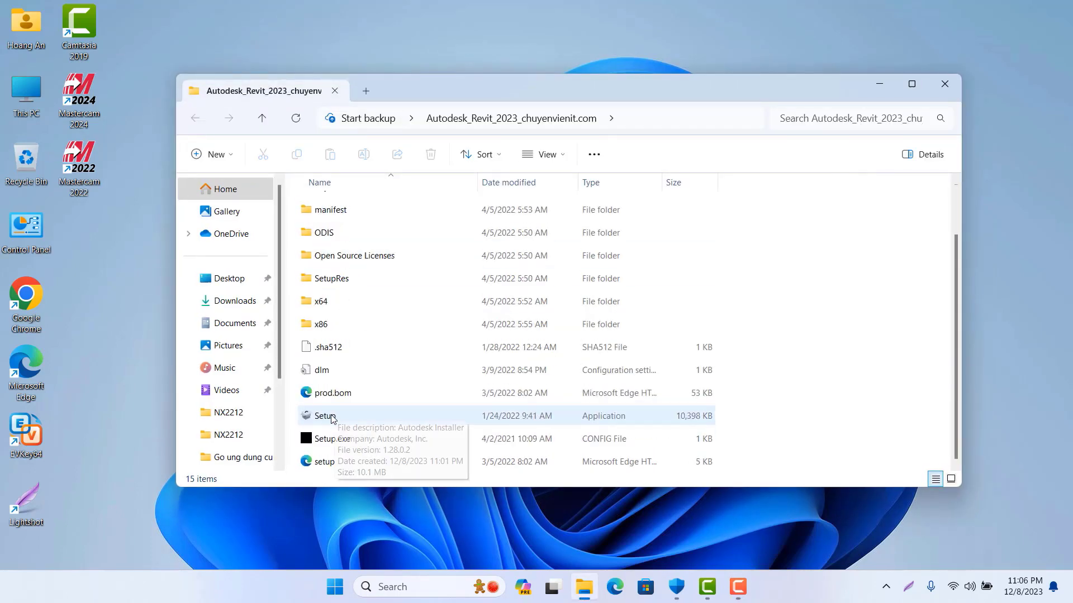
left_click(327, 416)
double_click(326, 417)
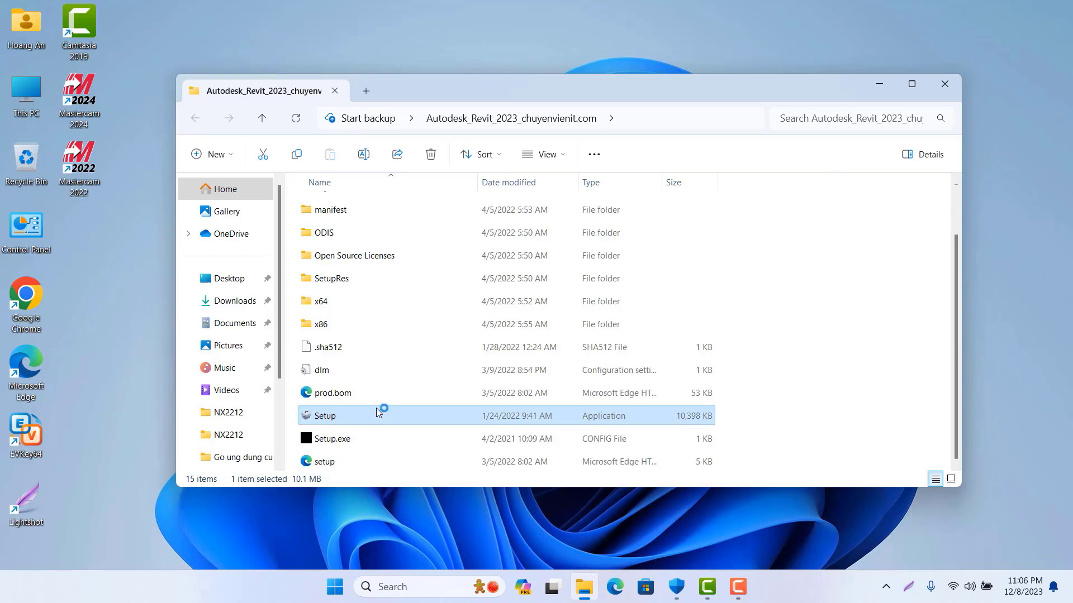
Close the installation folder and centre the Autodesk installer window on screen
left_click(938, 84)
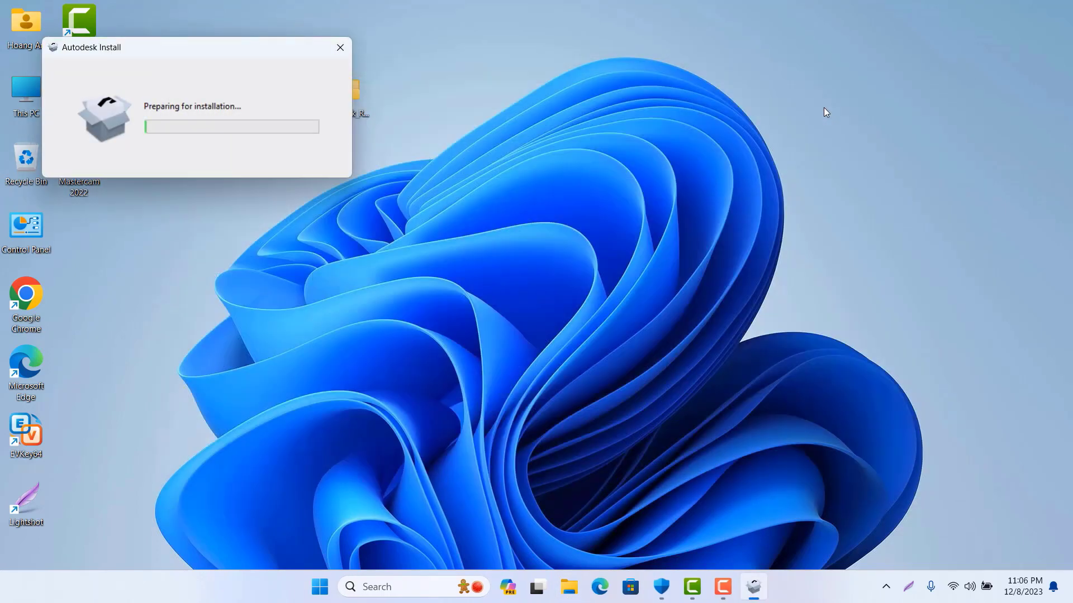
left_click_drag(180, 43, 425, 234)
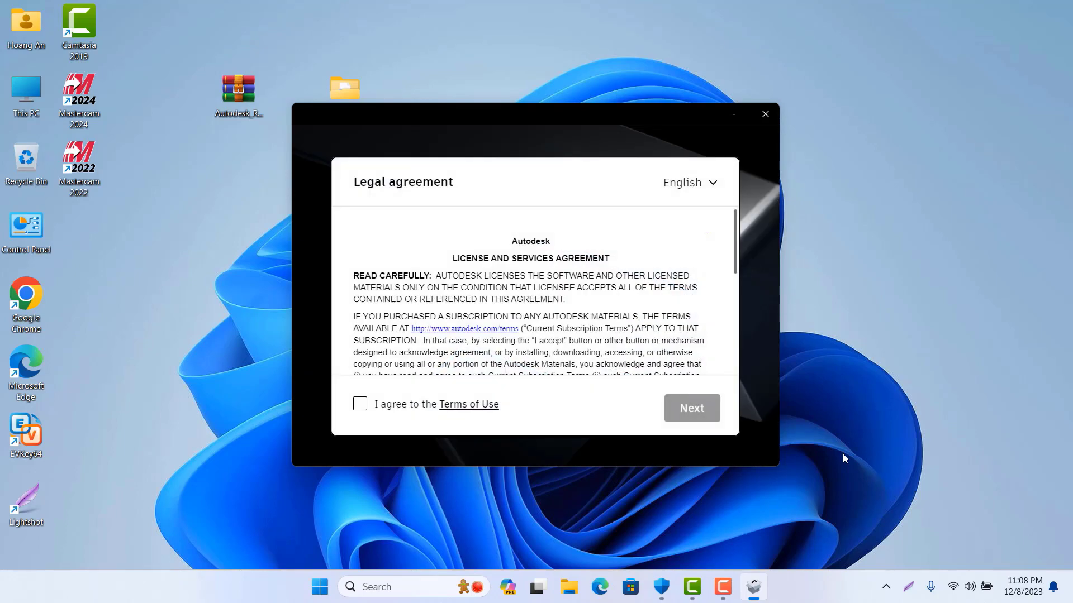
Accept the Terms of Use and install Revit 2023 to the default locations
left_click(357, 407)
left_click(677, 408)
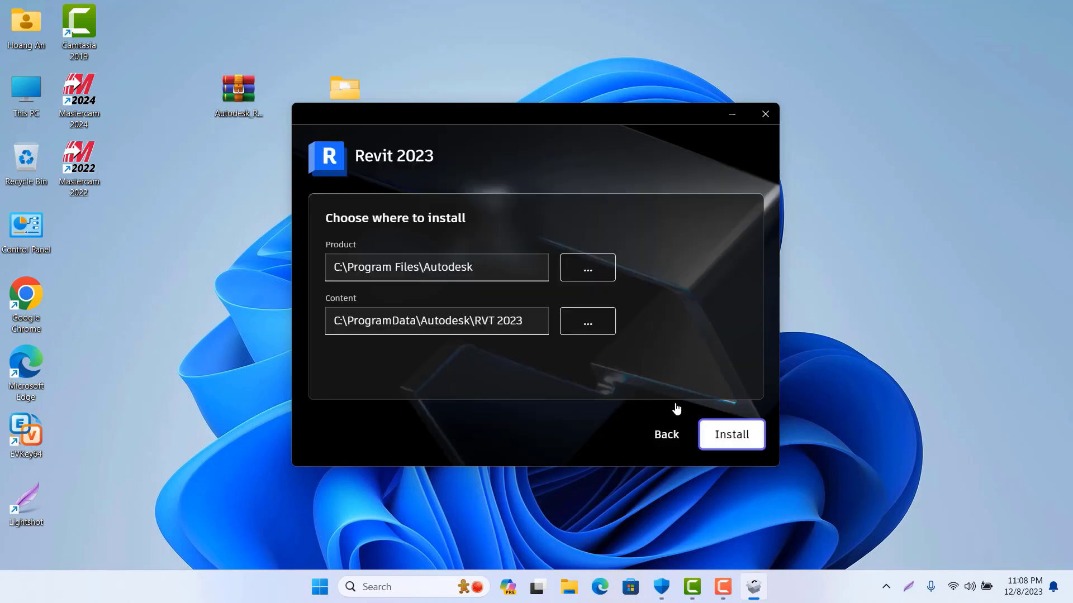
left_click(738, 441)
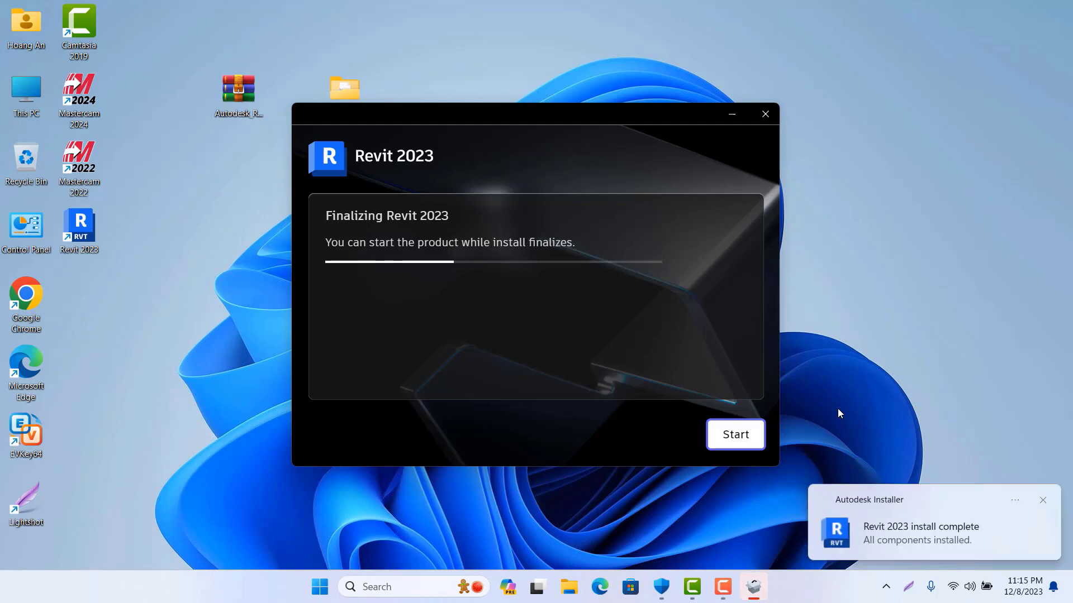
Close the finished installer, refresh the desktop, and launch Revit 2023 from its shortcut
left_click(765, 113)
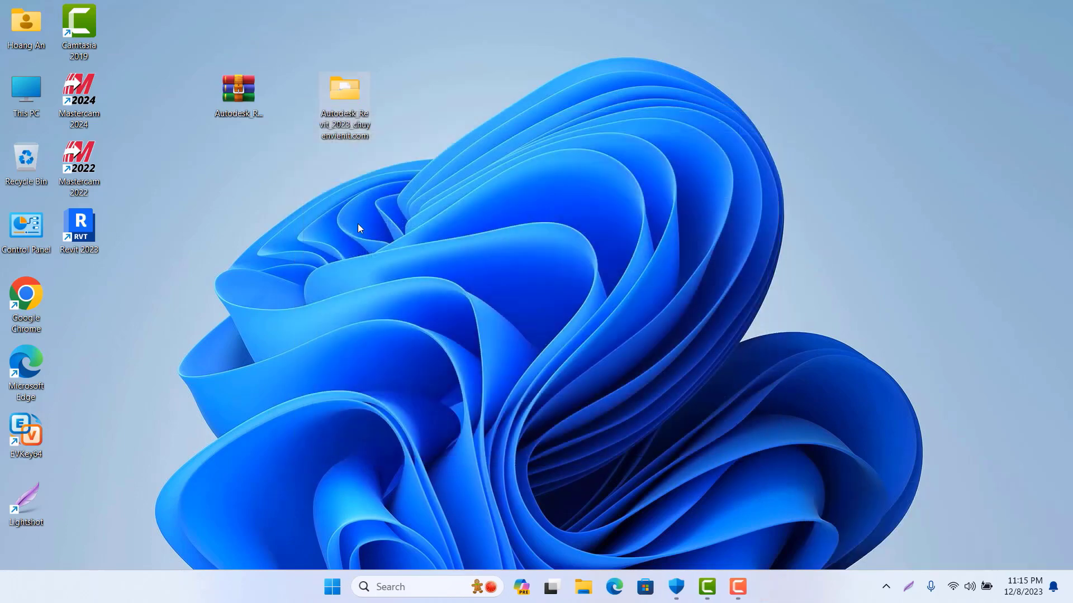
right_click(421, 273)
left_click(426, 280)
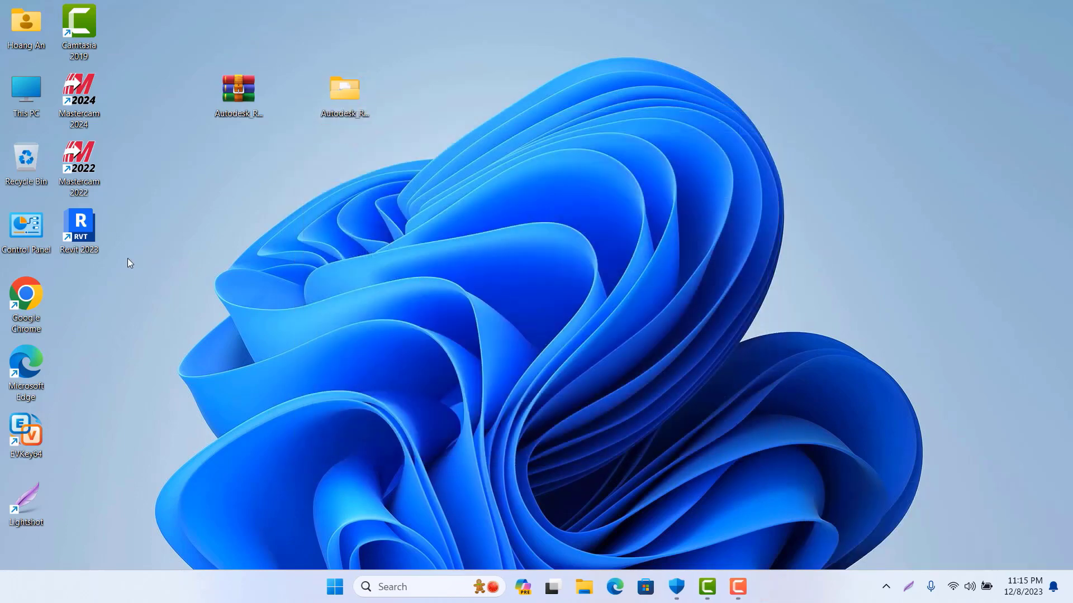
double_click(87, 244)
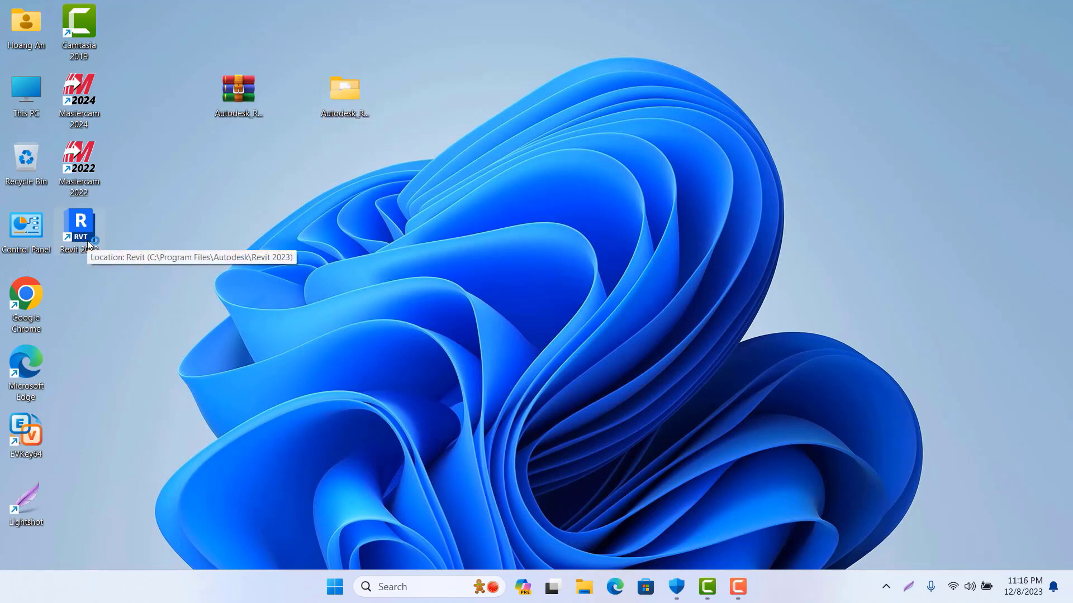
right_click(865, 323)
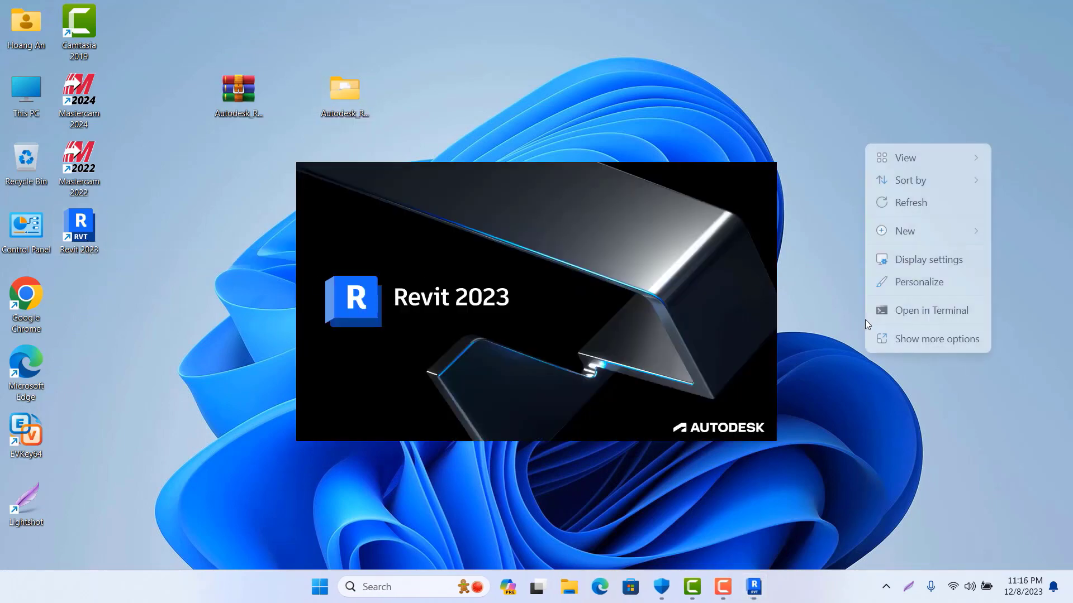
left_click(916, 202)
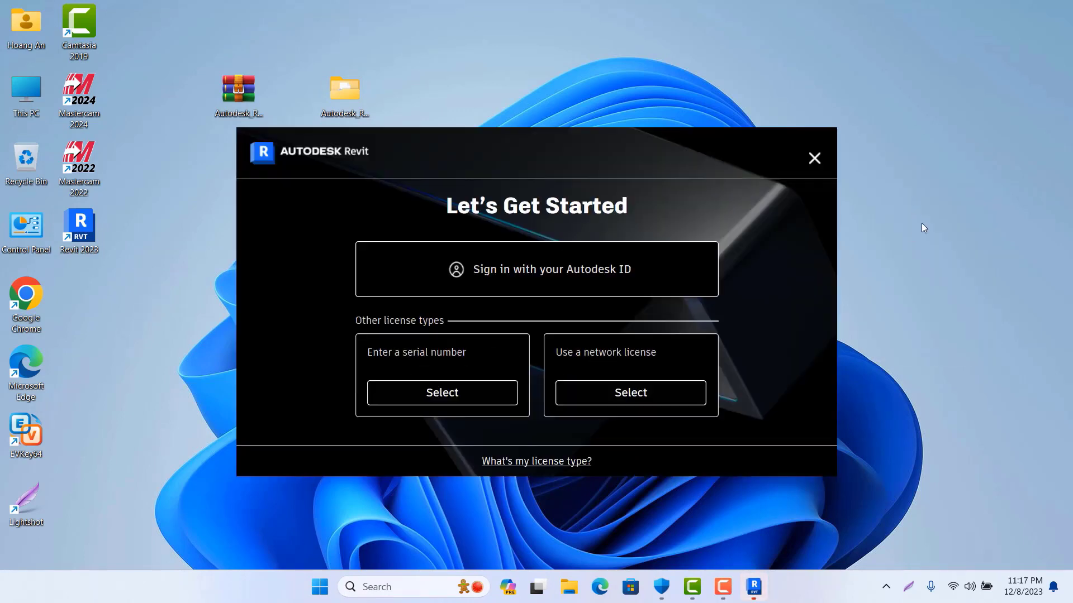
License Revit through a network license server named 27.0.0.1
left_click(642, 394)
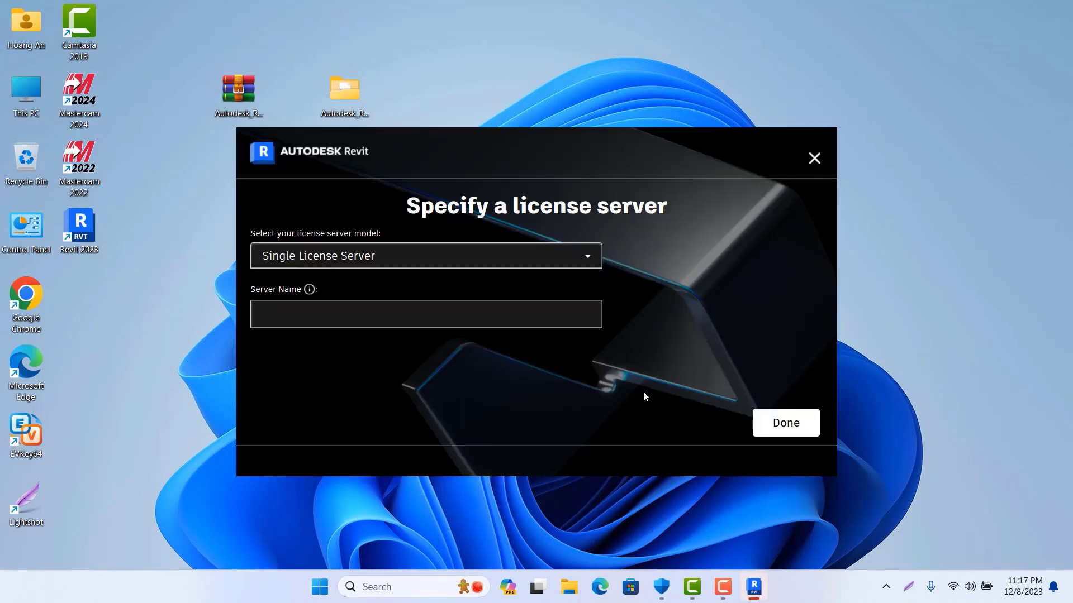
left_click(539, 317)
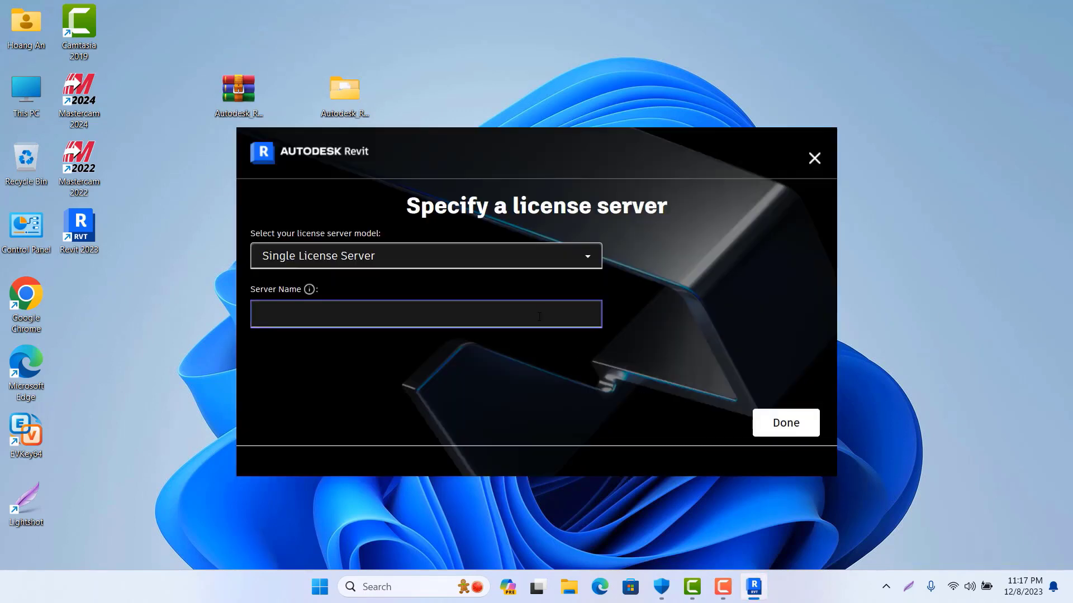
type("27.")
type("0.")
type("0.")
type("1")
left_click(785, 424)
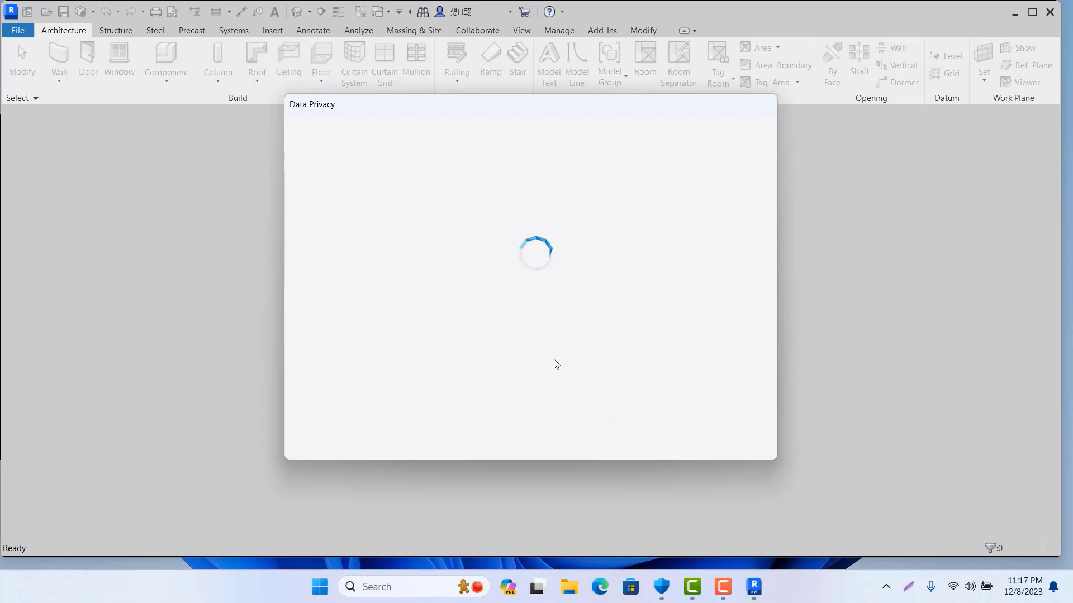
Accept data privacy settings, dismiss the welcome prompt, and open the Sample Architecture Project
left_click(691, 431)
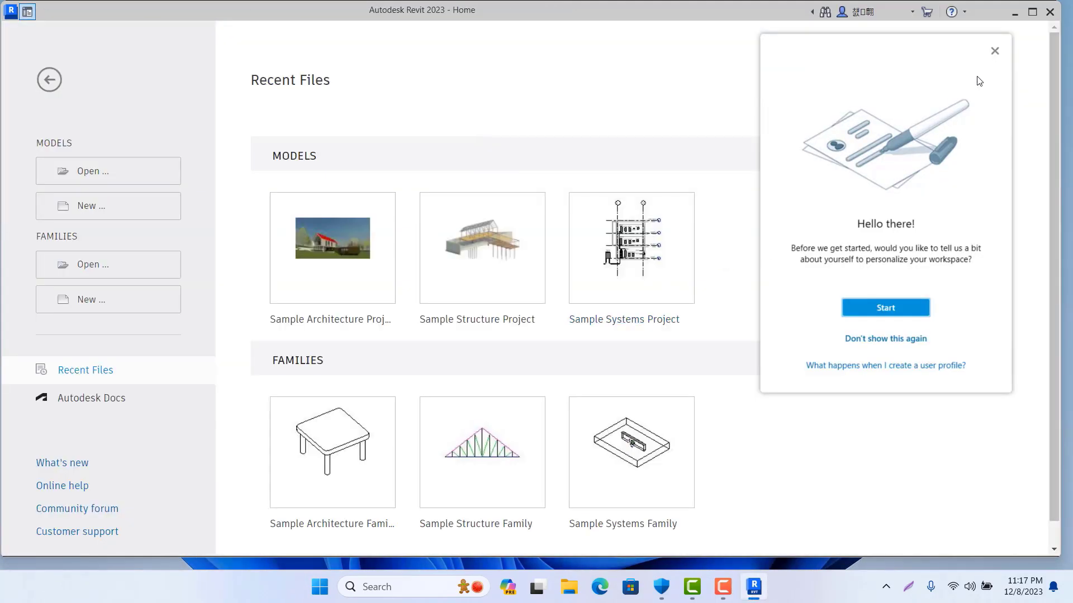
left_click(994, 51)
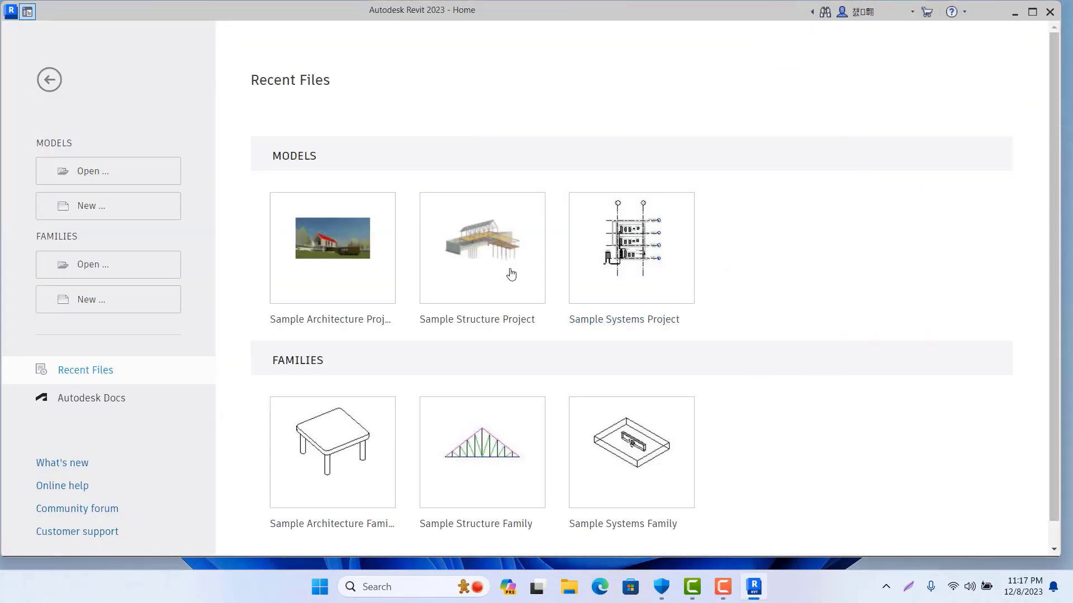
left_click(319, 246)
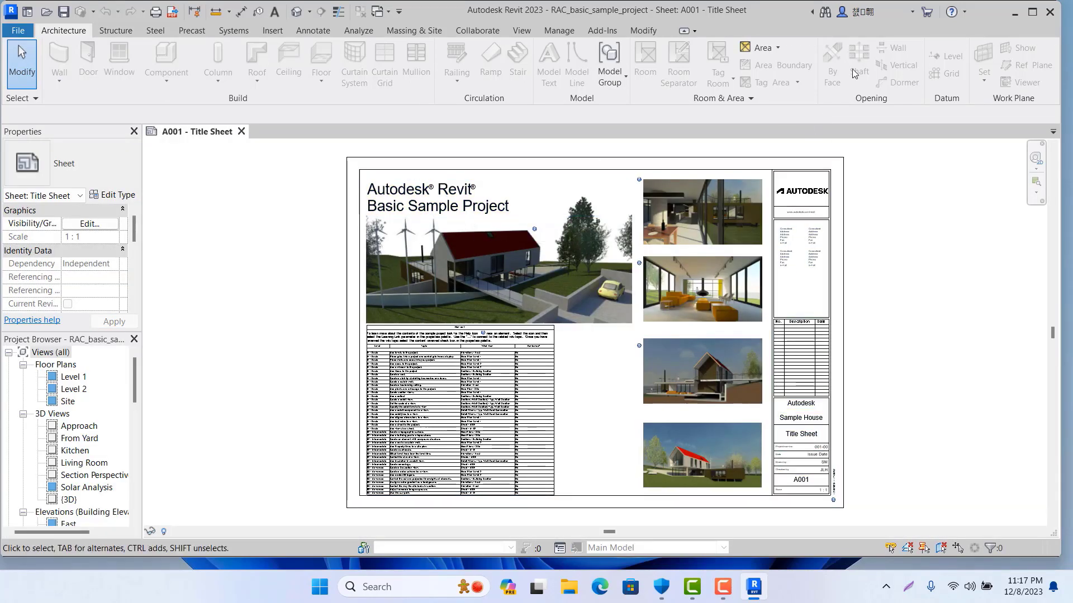
Close Revit and refresh the desktop
left_click(1049, 14)
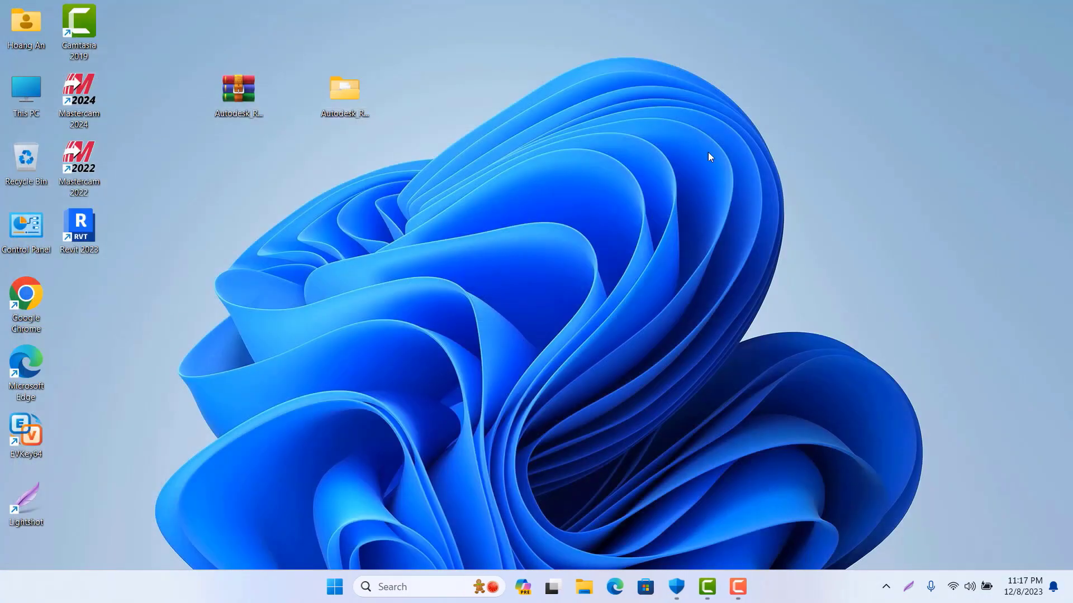
right_click(437, 177)
left_click(485, 242)
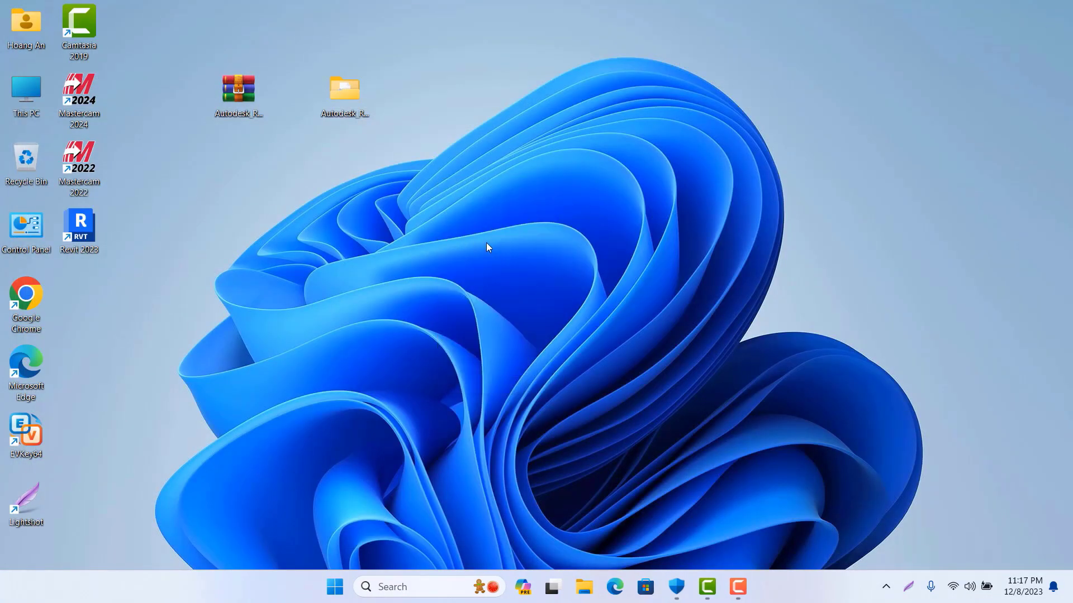